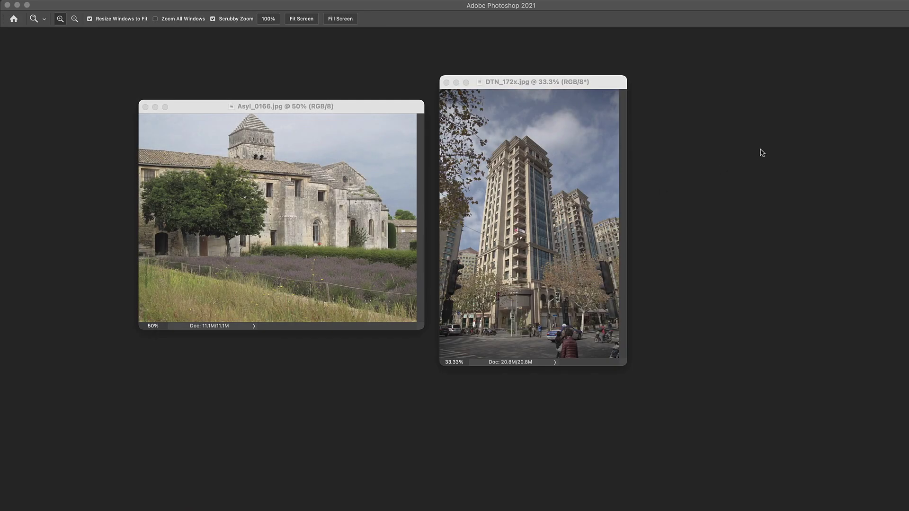
Step: Make the Asyl_0166.jpg photo the active document and open it in Luminar AI
left_click_drag(361, 104, 361, 105)
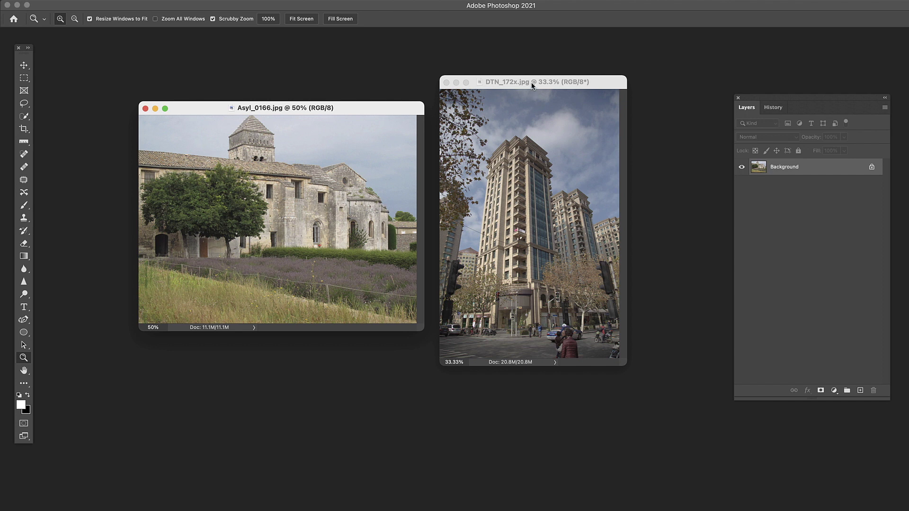
left_click_drag(533, 83, 533, 86)
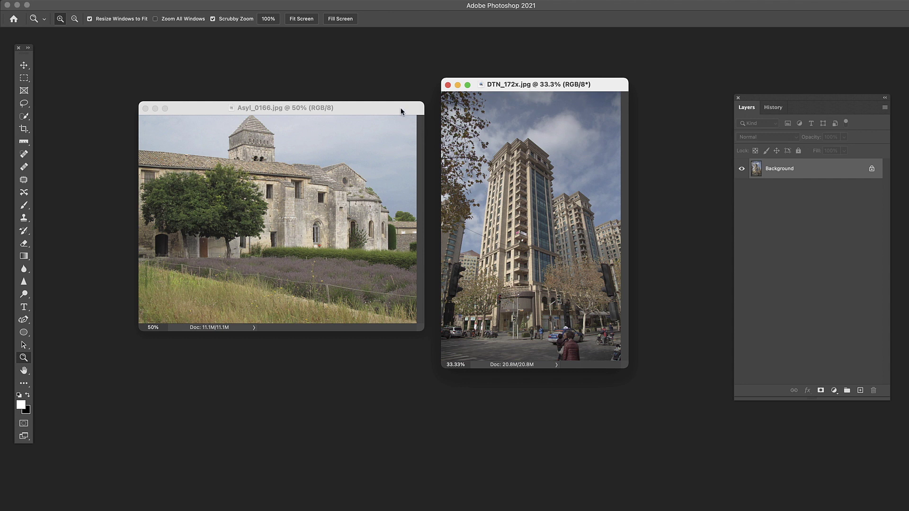
left_click_drag(402, 108, 406, 107)
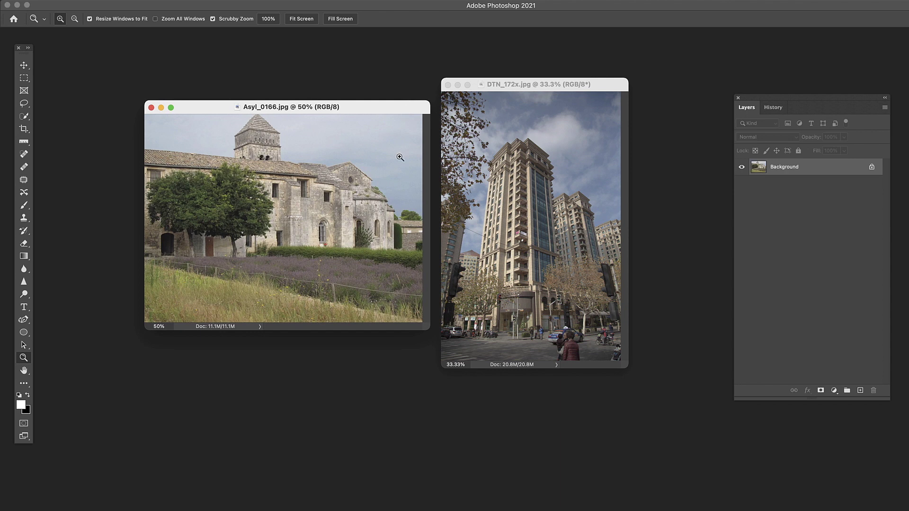
left_click(373, 183)
left_click(372, 184)
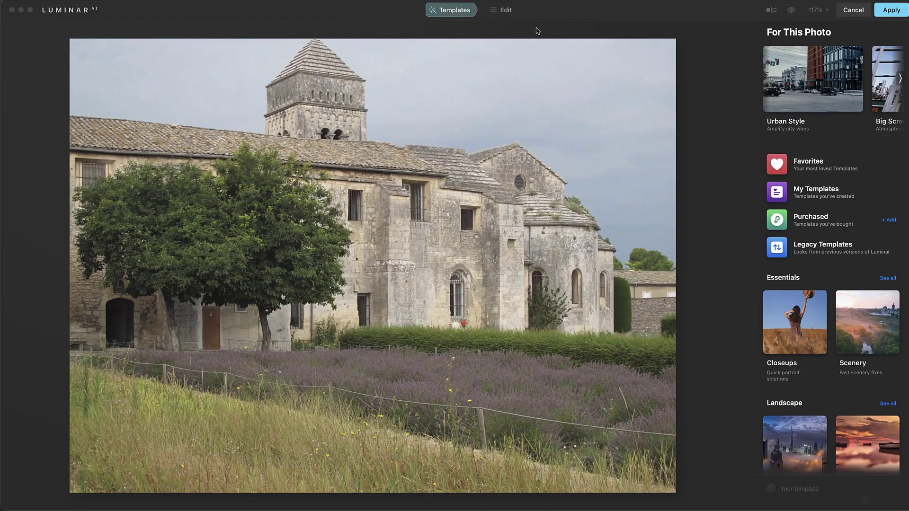
Step: Switch from the templates to the editing tools and open the Supercontrast settings
scroll(829, 199, "down", 5)
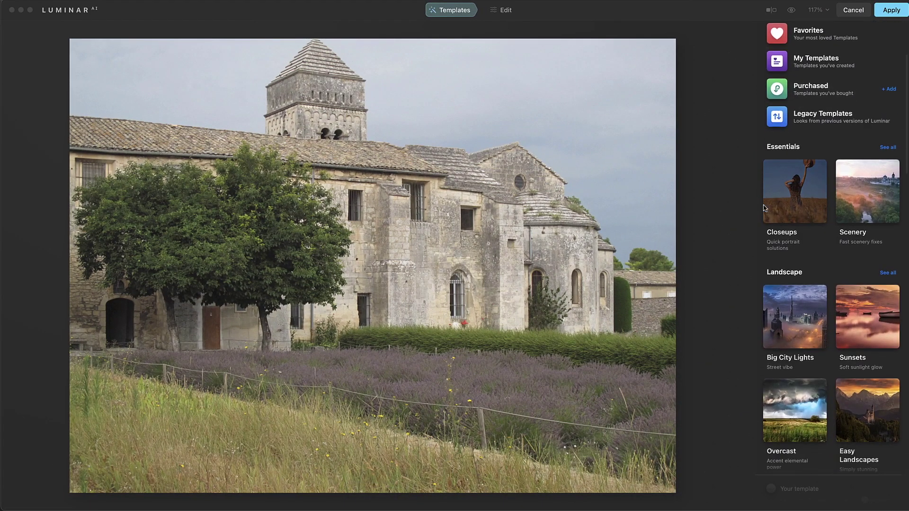
left_click(505, 11)
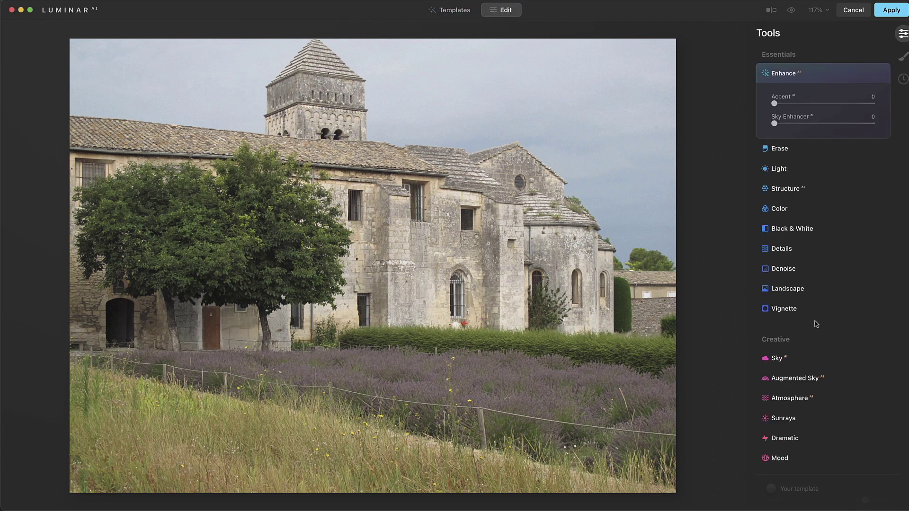
scroll(816, 323, "down", 10)
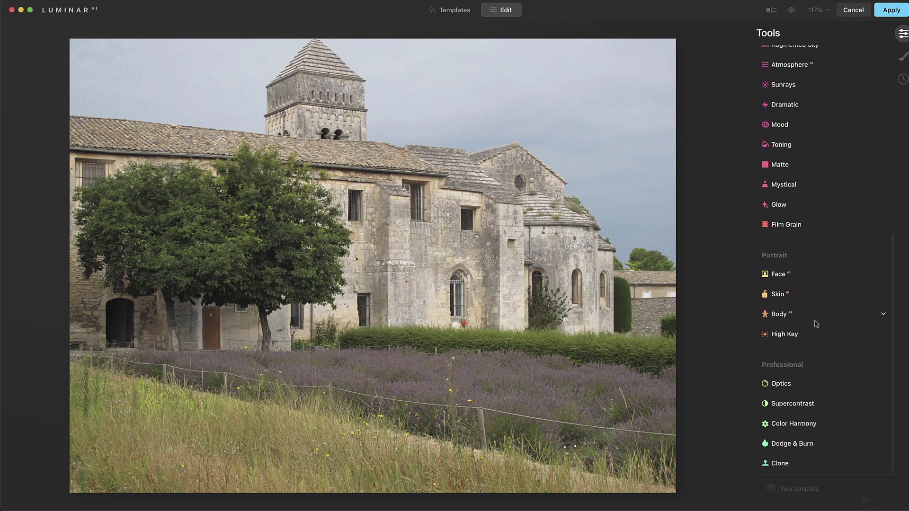
left_click(878, 409)
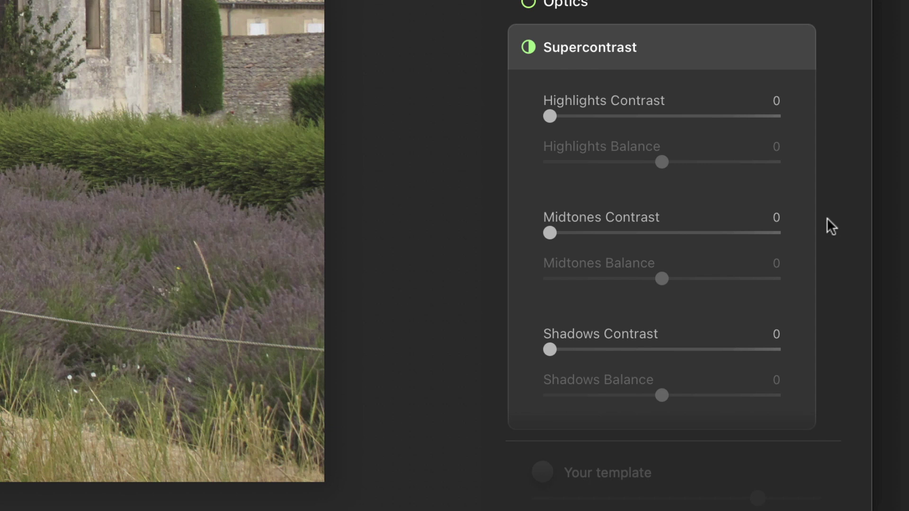
scroll(705, 135, "down", 1)
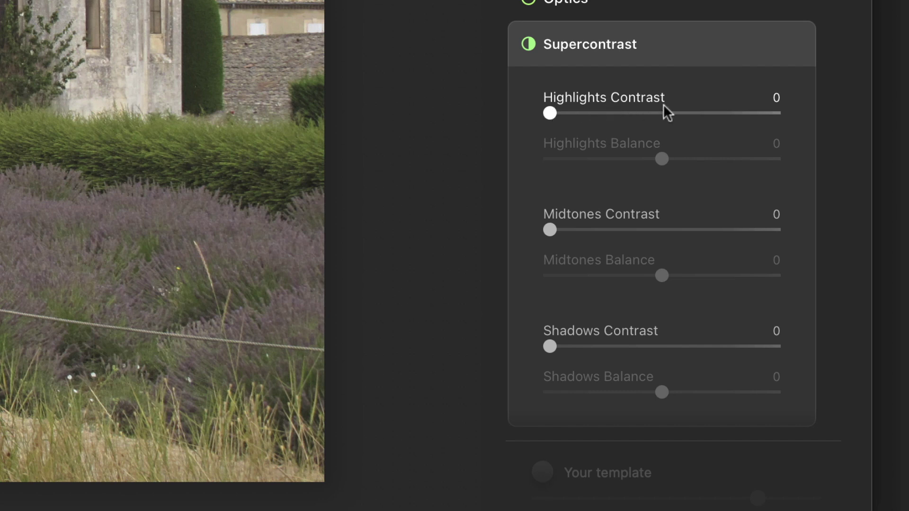
Step: Try out stronger Highlights Contrast on the photo and return it to 0
left_click_drag(555, 113, 769, 117)
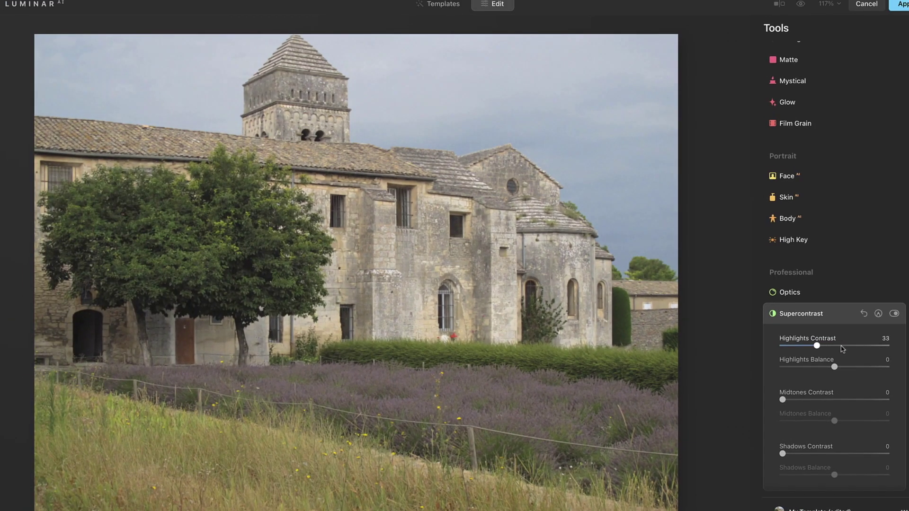
left_click_drag(794, 164, 771, 164)
left_click_drag(874, 350, 785, 353)
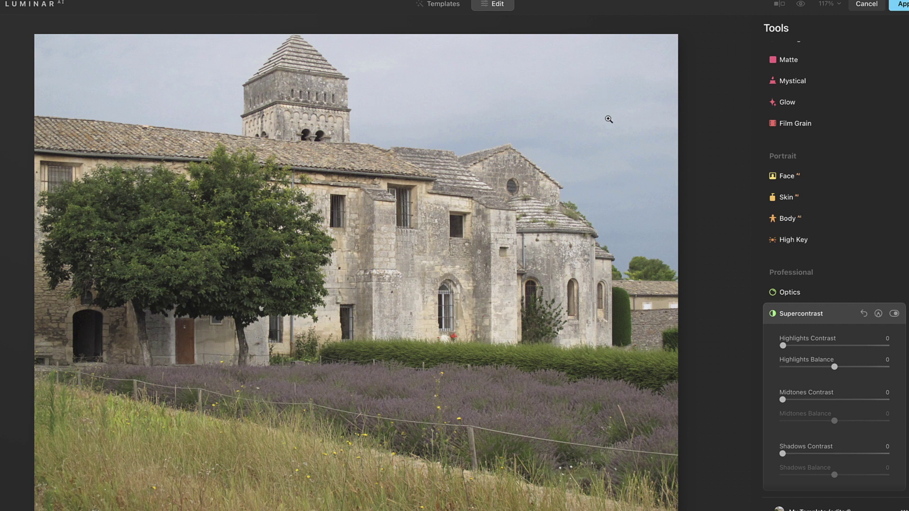
Step: Set the Supercontrast Highlights Contrast to 70 and the Highlights Balance to about -31
left_click_drag(781, 347, 841, 351)
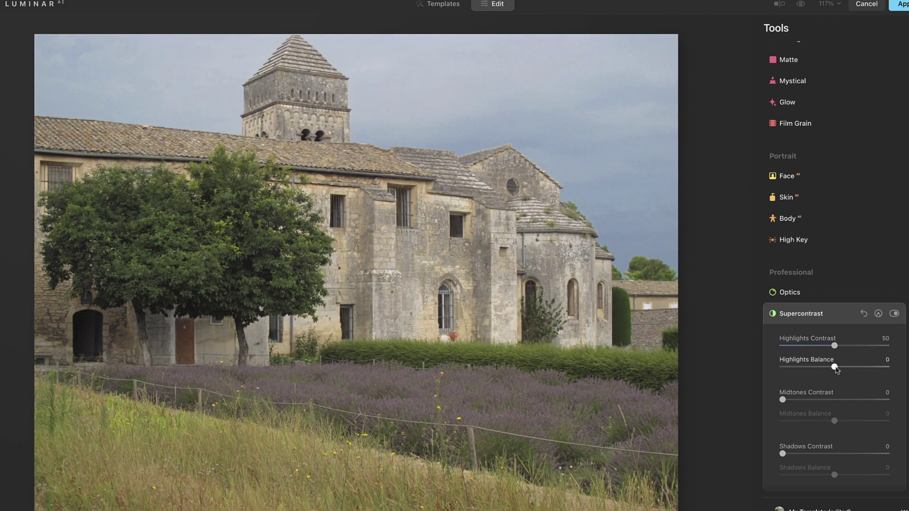
mouse_move(836, 370)
left_mouse_down()
mouse_move(774, 369)
mouse_move(896, 375)
mouse_move(837, 372)
mouse_move(845, 348)
mouse_move(812, 370)
mouse_move(828, 370)
left_mouse_up()
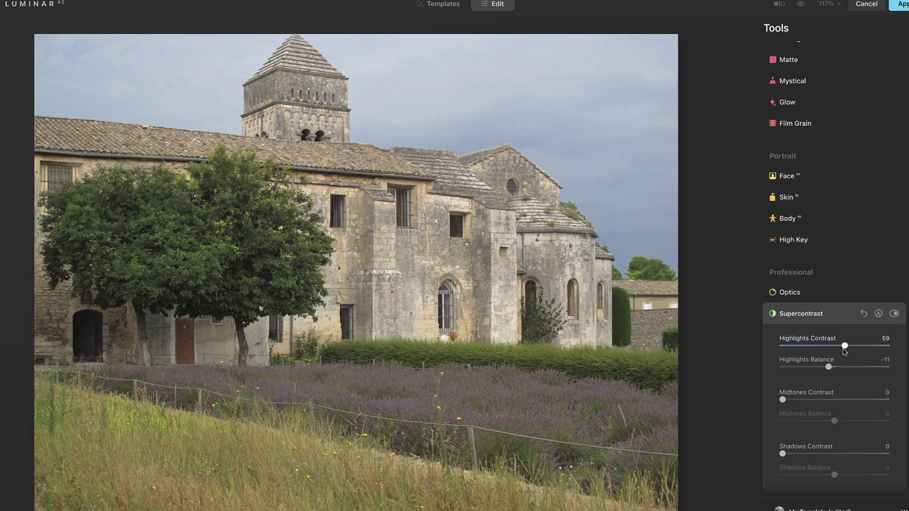
left_click_drag(843, 349, 857, 350)
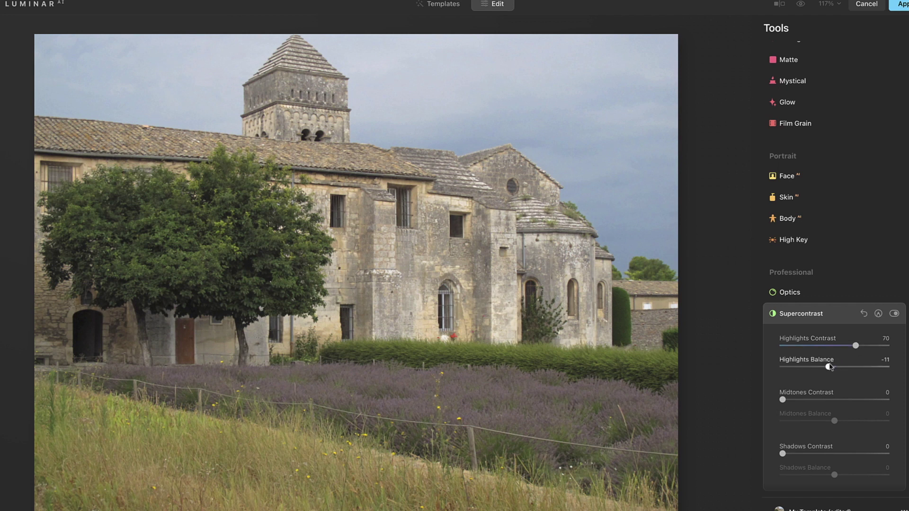
mouse_move(828, 369)
left_mouse_down()
mouse_move(781, 369)
mouse_move(818, 372)
left_mouse_up()
Step: Show the clipping warning and refine the Highlights Balance to -28
key("j")
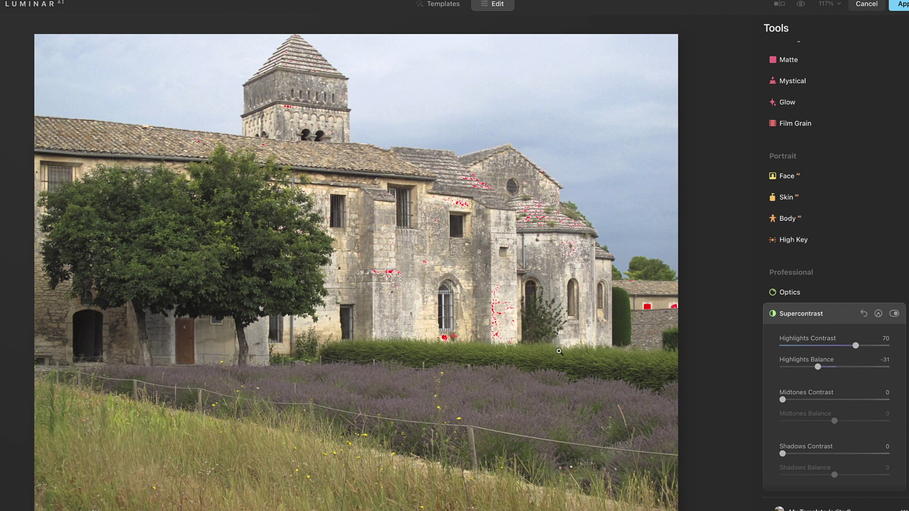
mouse_move(818, 367)
left_mouse_down()
mouse_move(793, 369)
mouse_move(824, 369)
left_mouse_up()
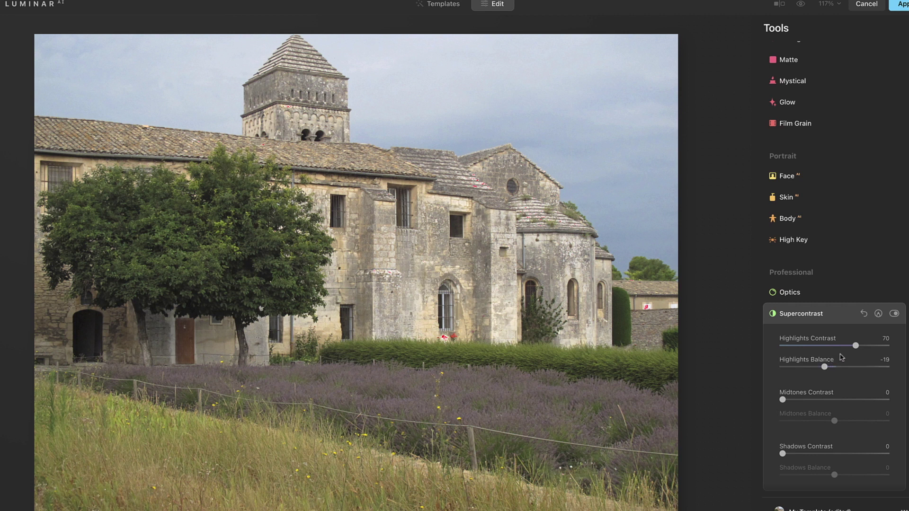
left_click_drag(826, 368, 821, 369)
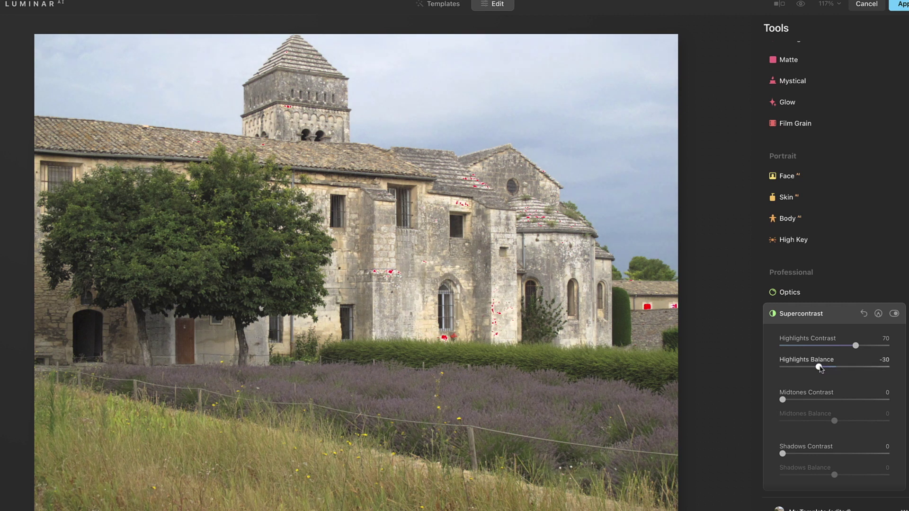
left_click_drag(820, 368, 821, 369)
Step: Set Midtones Contrast to 60 with Balance 33 and Shadows Contrast to 60 with Balance 27, and compare the photo before and after
left_click_drag(781, 399, 846, 424)
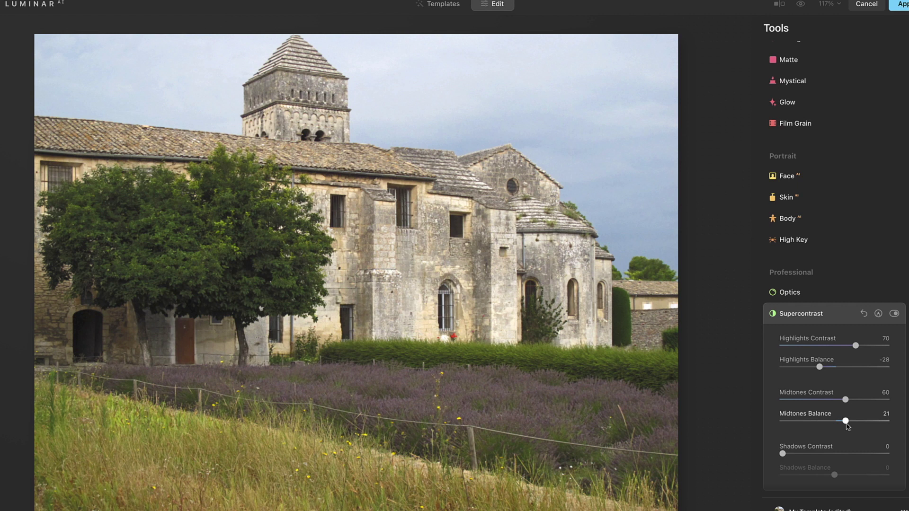
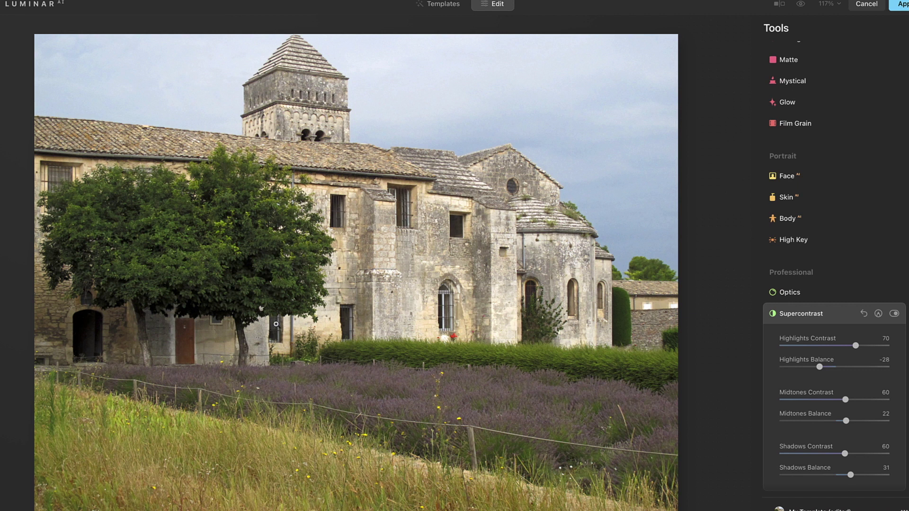
mouse_move(851, 474)
left_mouse_down()
mouse_move(815, 477)
mouse_move(862, 479)
mouse_move(847, 476)
left_mouse_up()
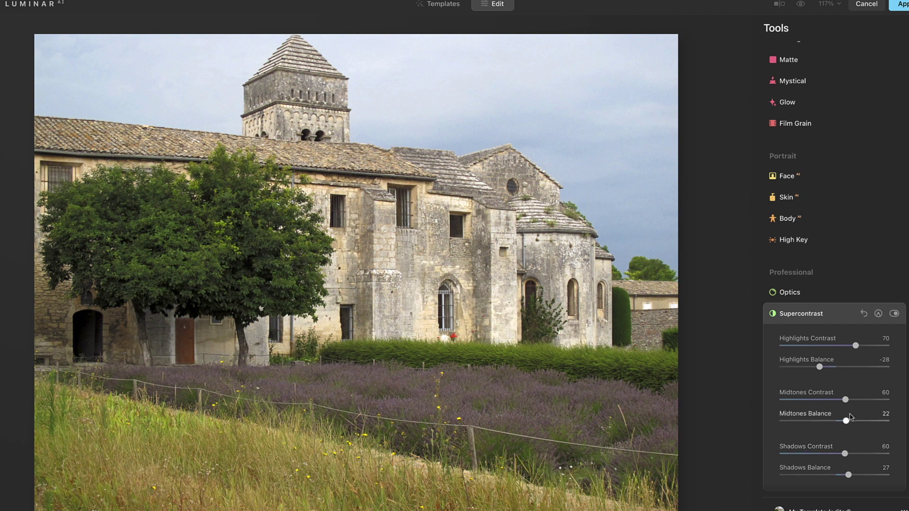
left_click_drag(845, 421, 854, 423)
left_click(778, 3)
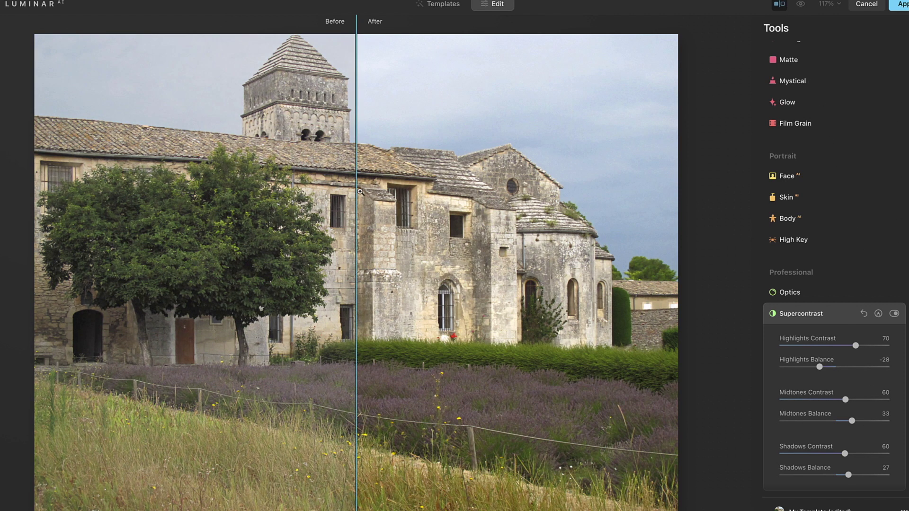
left_click_drag(355, 193, 97, 242)
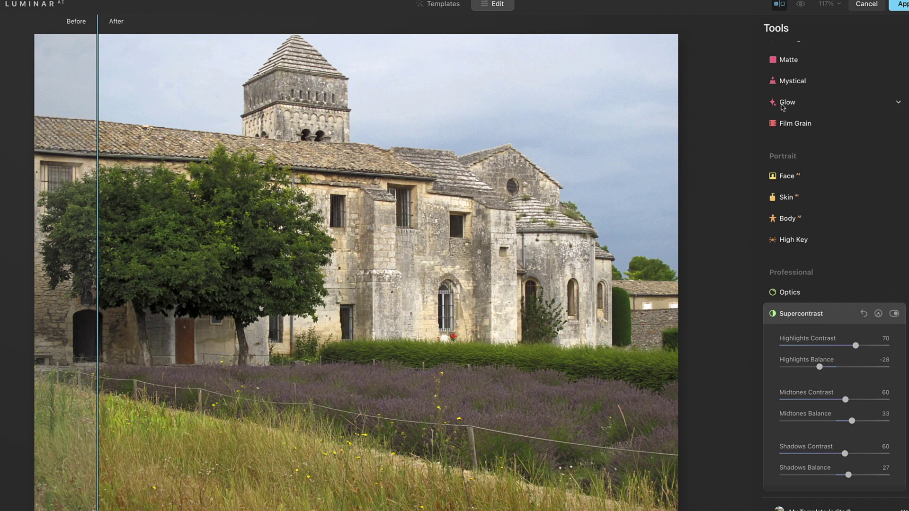
left_click(778, 4)
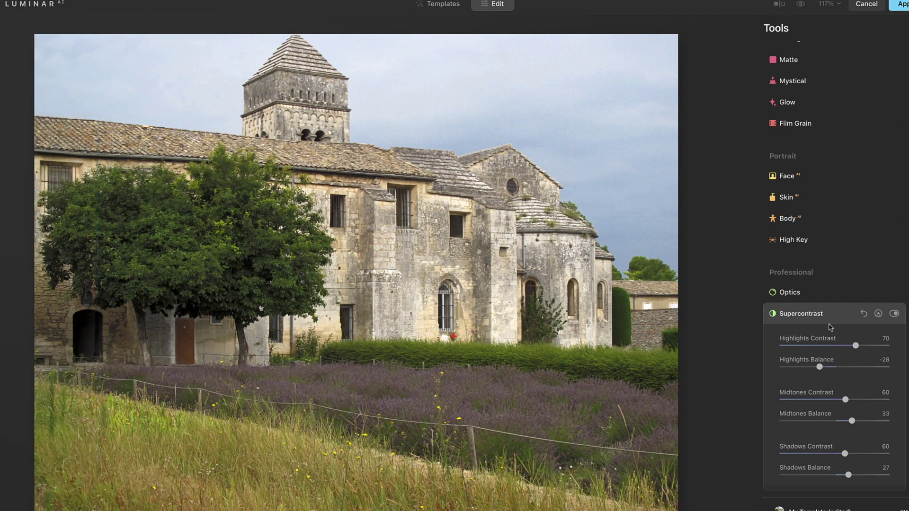
Step: Set Highlights Contrast to 71 and Highlights Balance to -33, checking the photo with the clipping warning
scroll(852, 296, "down", 2)
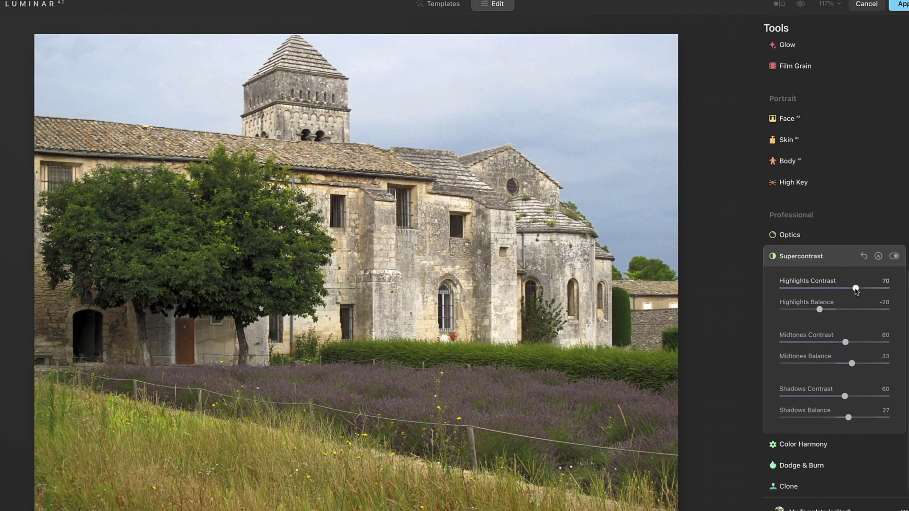
left_click_drag(856, 289, 857, 289)
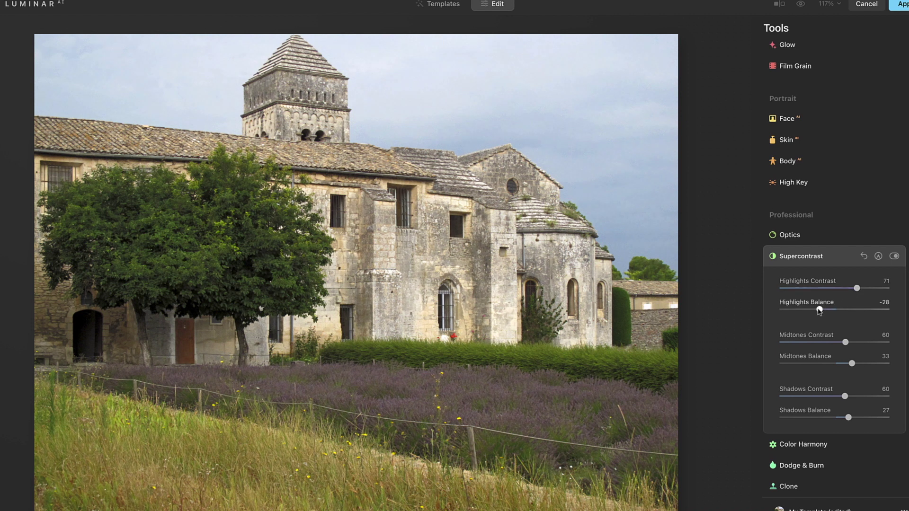
left_click_drag(818, 310, 817, 310)
key("j")
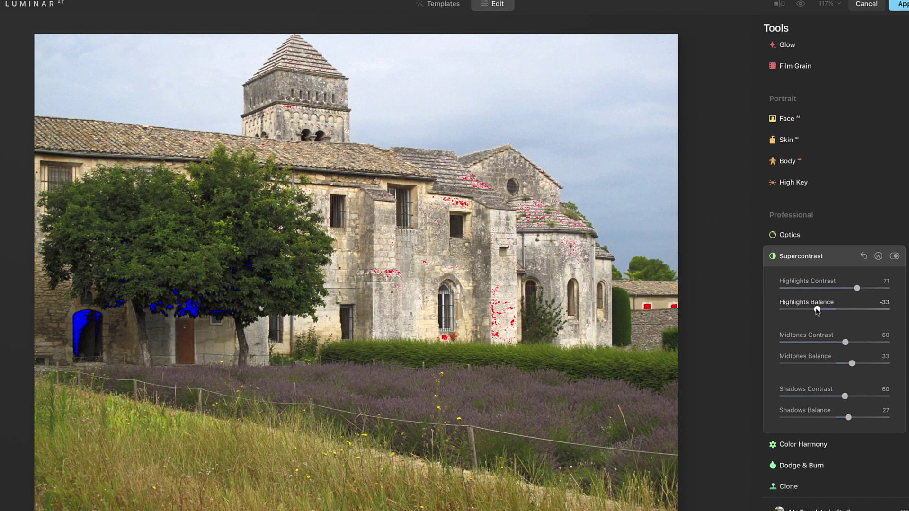
left_click_drag(817, 310, 817, 311)
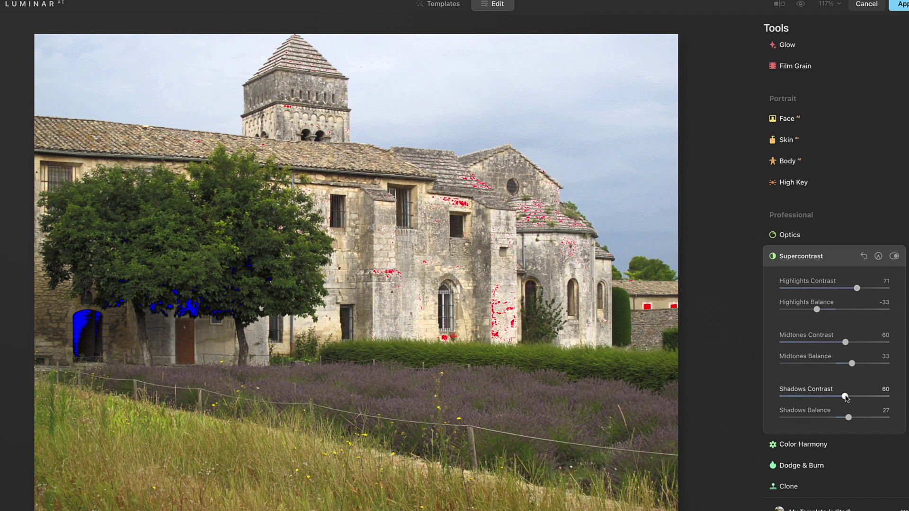
Step: Set Shadows Contrast to 70 and Shadows Balance to 30 while checking for clipped shadows
left_click_drag(844, 396, 854, 397)
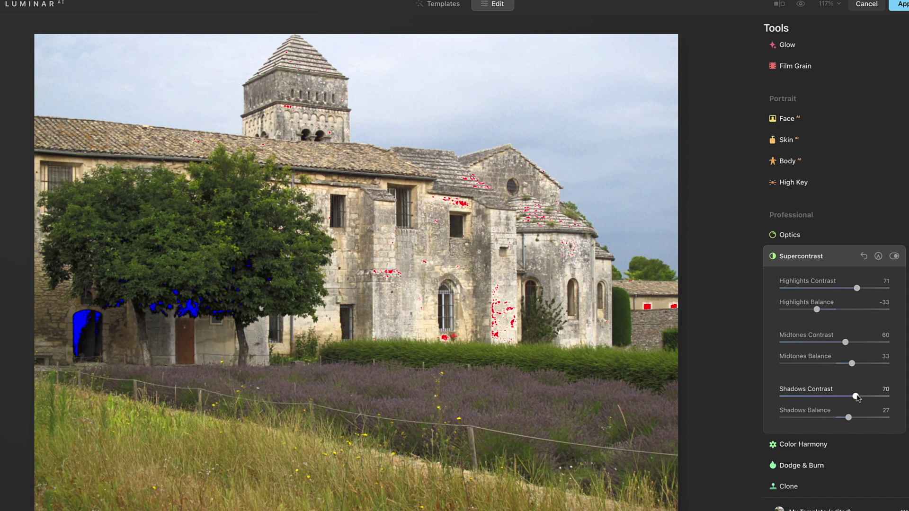
left_click_drag(848, 418, 850, 419)
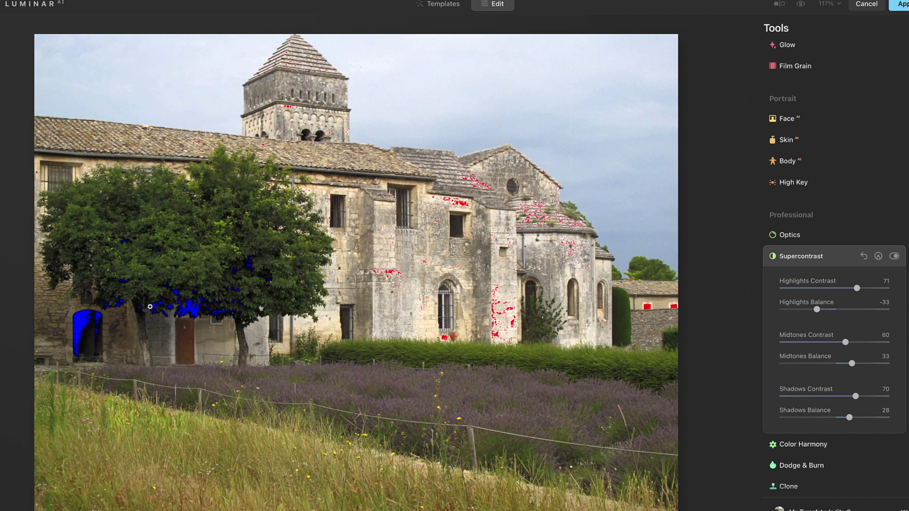
mouse_move(849, 418)
left_mouse_down()
mouse_move(872, 418)
mouse_move(841, 422)
left_mouse_up()
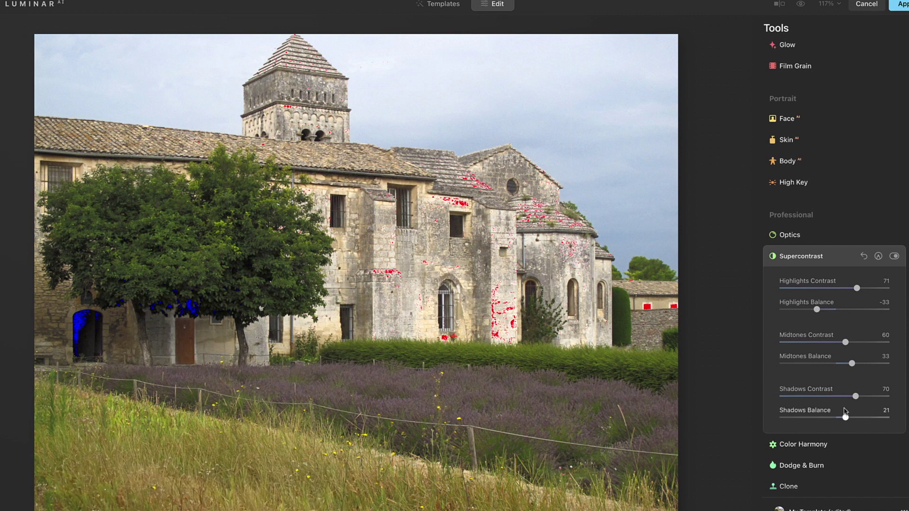
left_click_drag(845, 418, 848, 417)
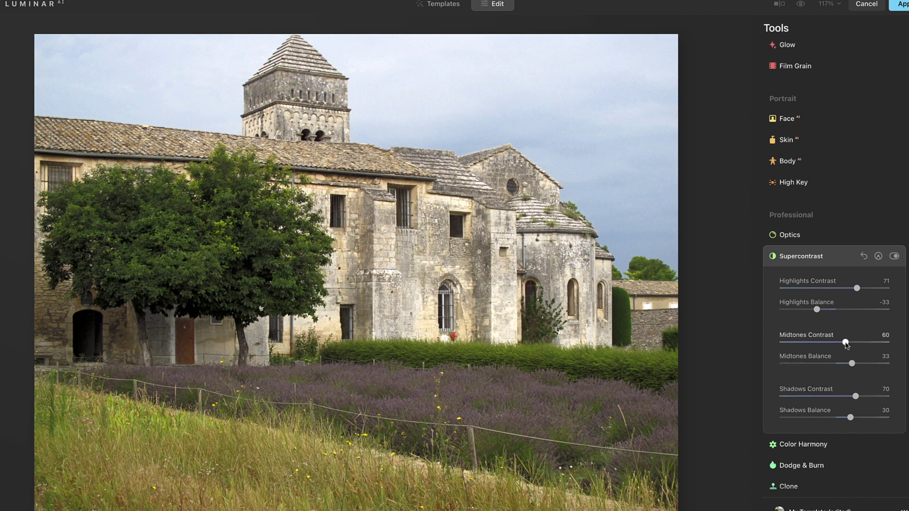
Step: Set Midtones Contrast to 75 and Midtones Balance to 60, and compare the whole photo before and after
left_click_drag(846, 345, 862, 345)
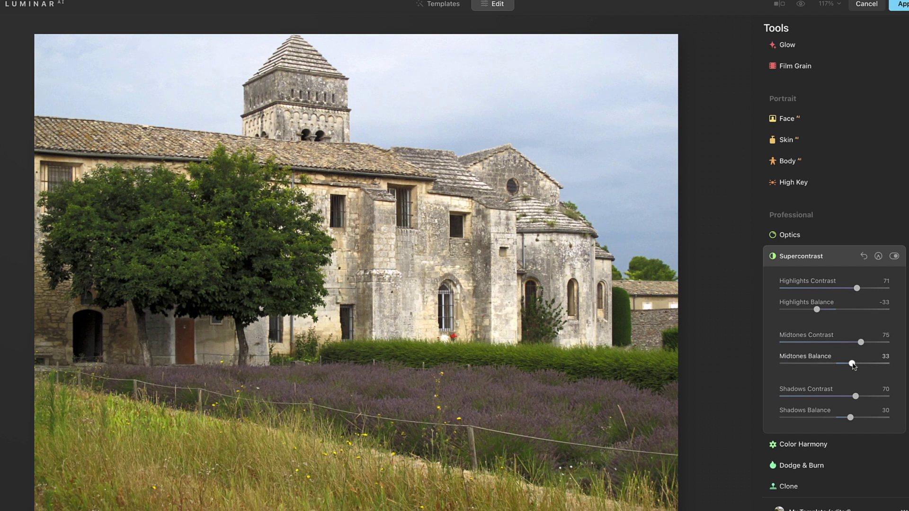
mouse_move(852, 363)
left_mouse_down()
mouse_move(864, 364)
mouse_move(843, 367)
mouse_move(866, 368)
left_mouse_up()
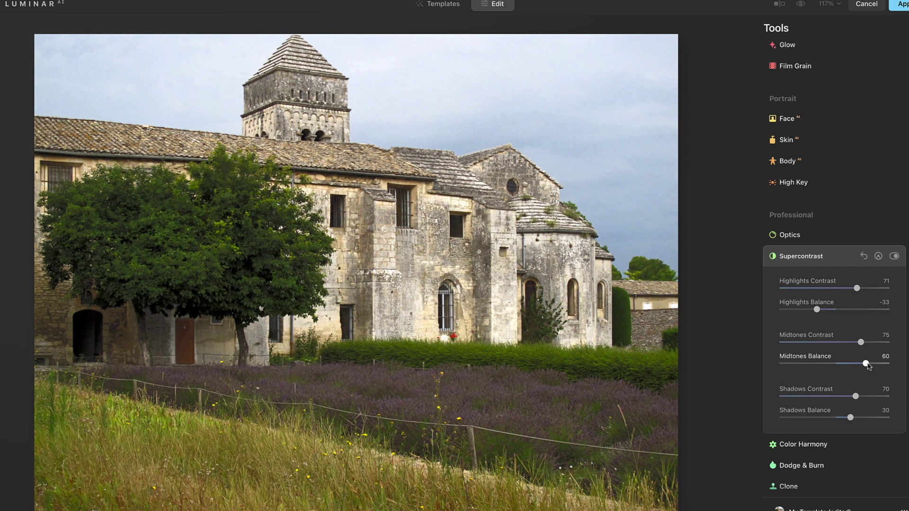
left_click(779, 3)
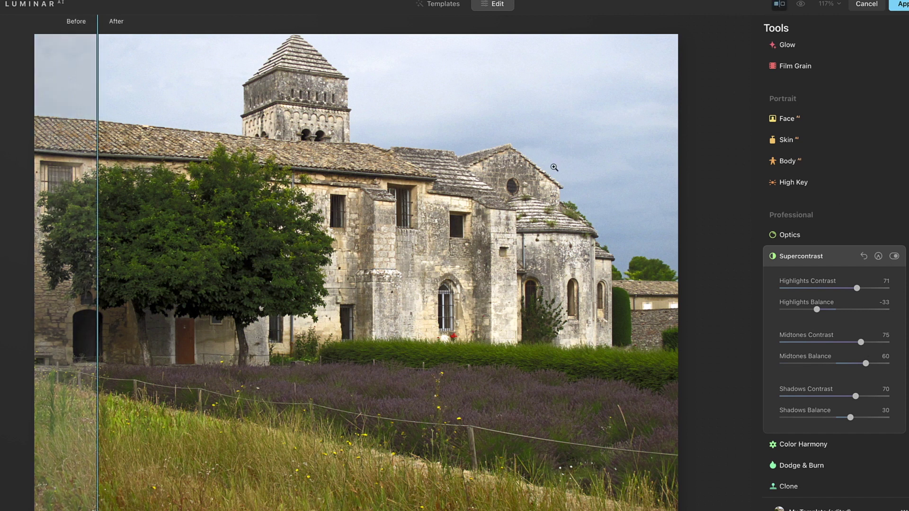
left_click_drag(97, 246, 32, 281)
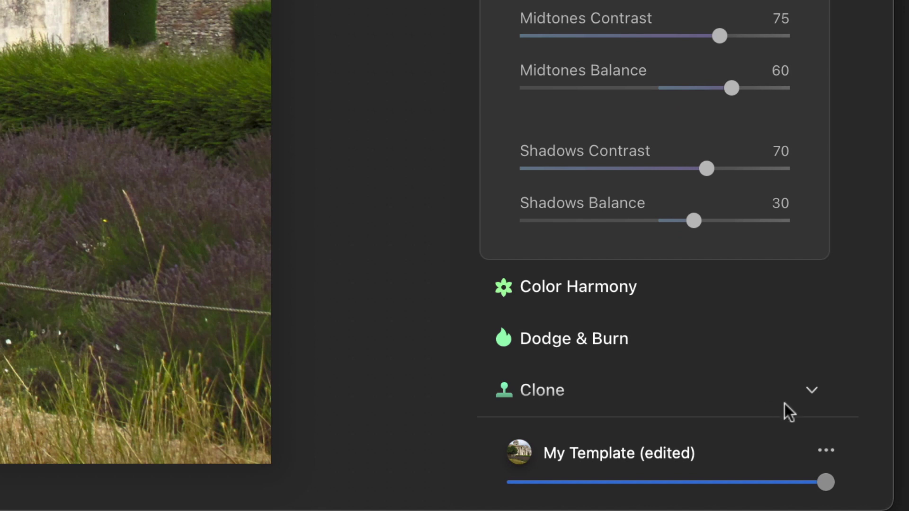
Step: Save the current adjustments as a template, rename it SuperContrast1 in My Templates, and return to the editing tools
left_click(827, 451)
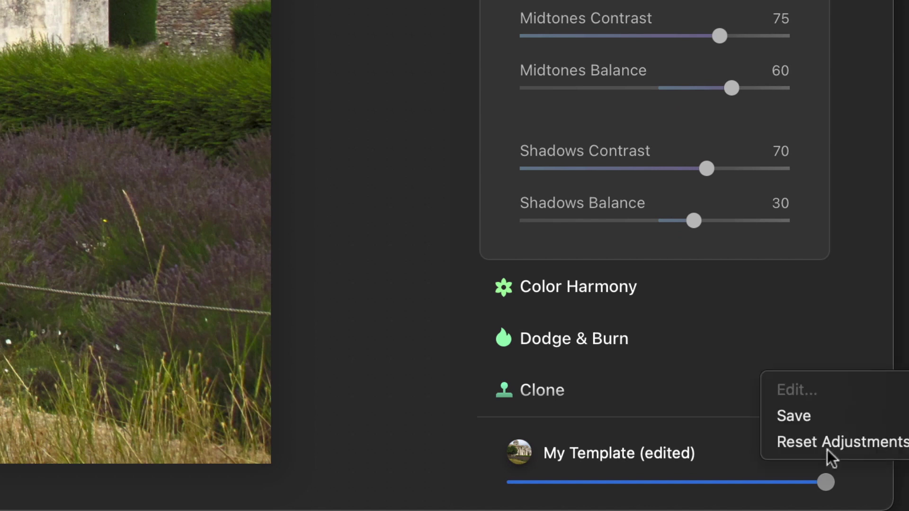
left_click(803, 425)
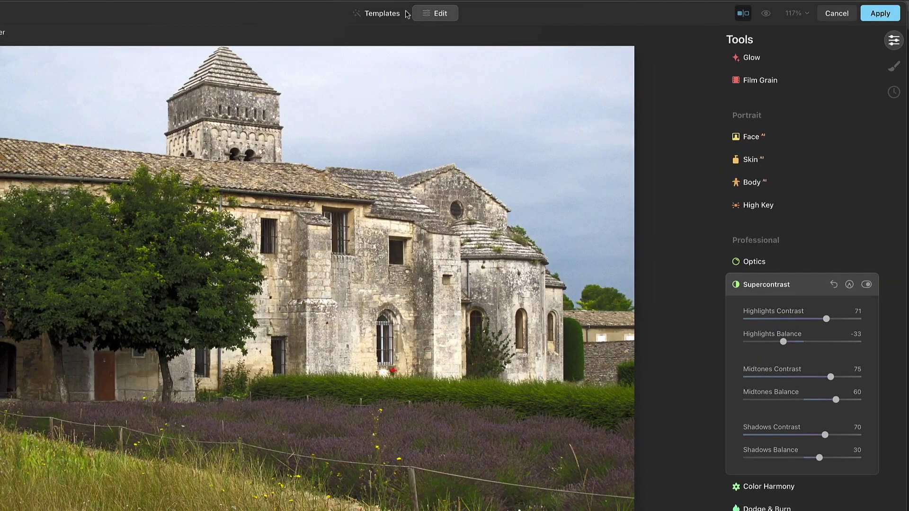
left_click(382, 14)
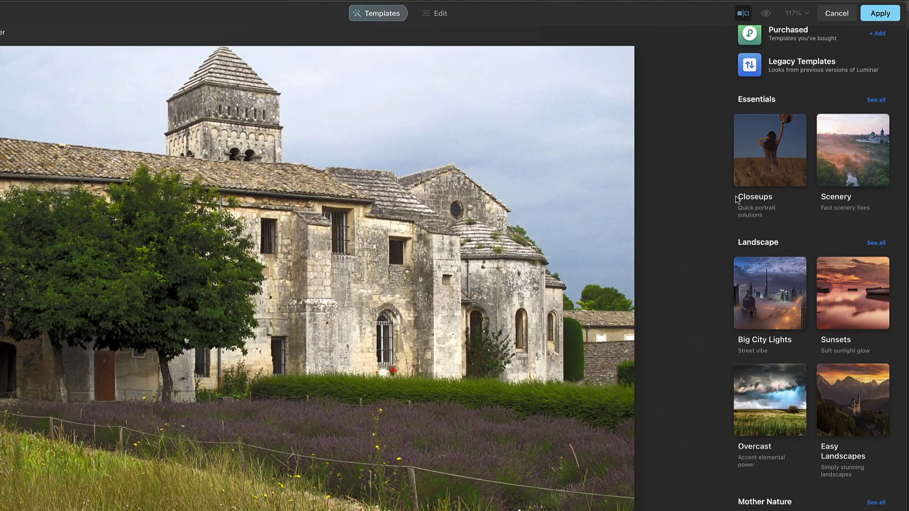
scroll(767, 151, "up", 3)
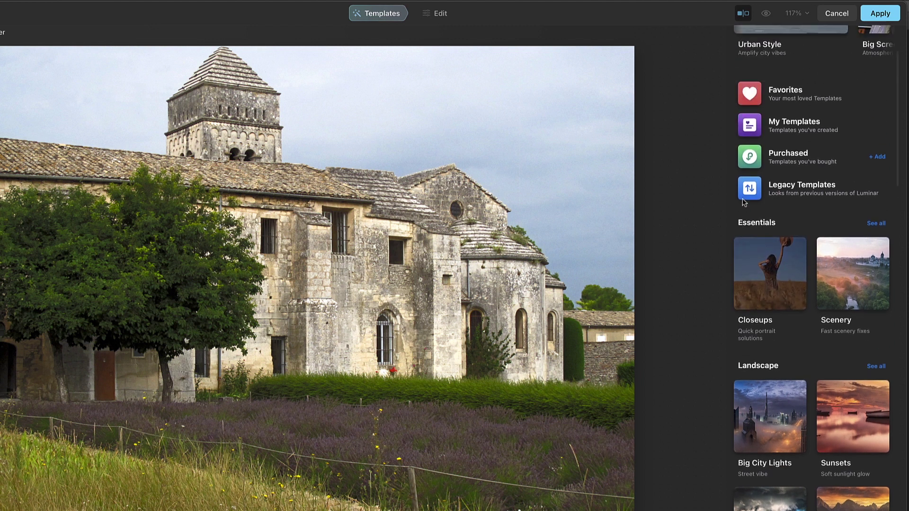
left_click(785, 129)
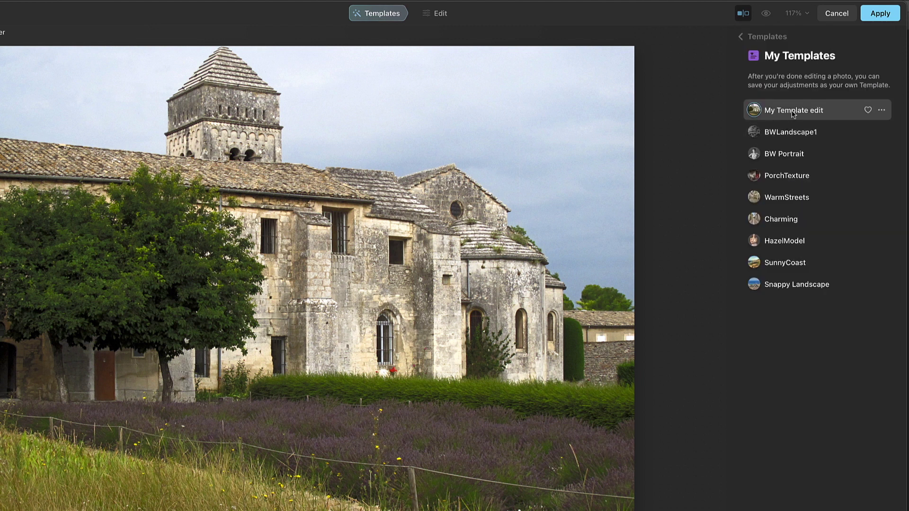
left_click(882, 111)
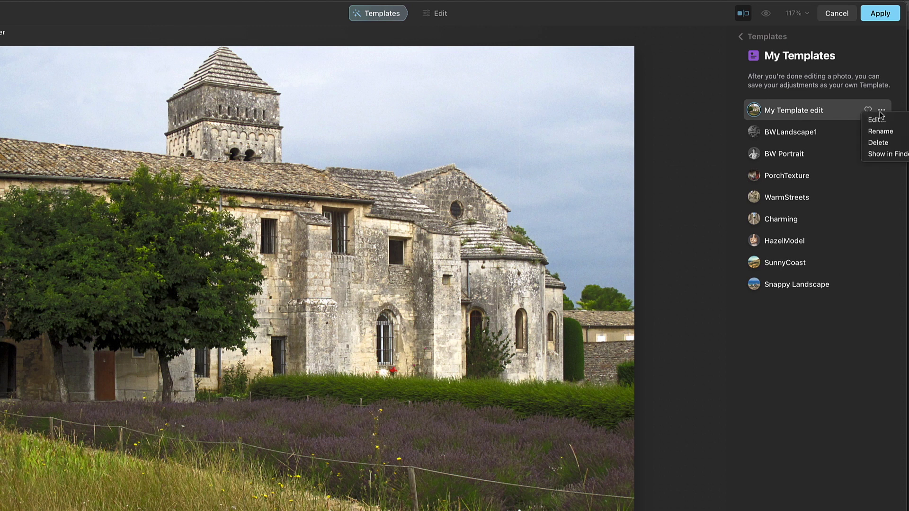
left_click(883, 133)
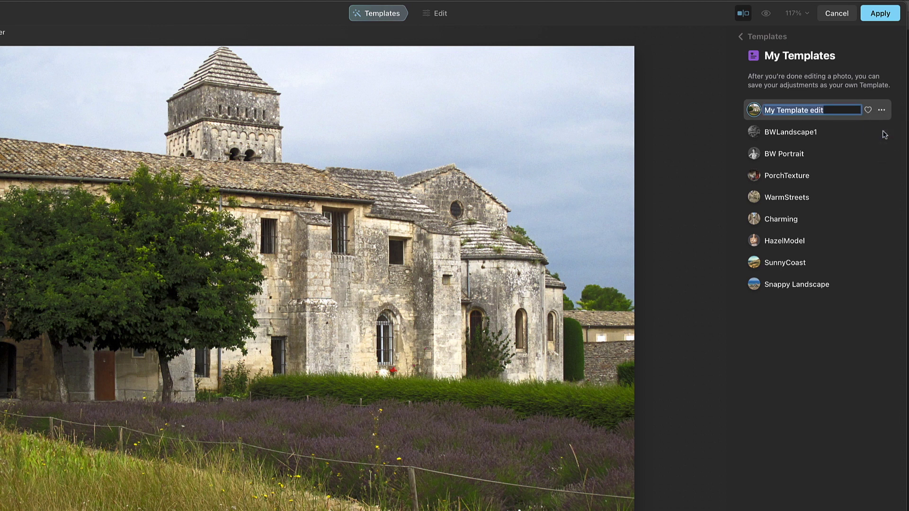
type("SuperContrast1")
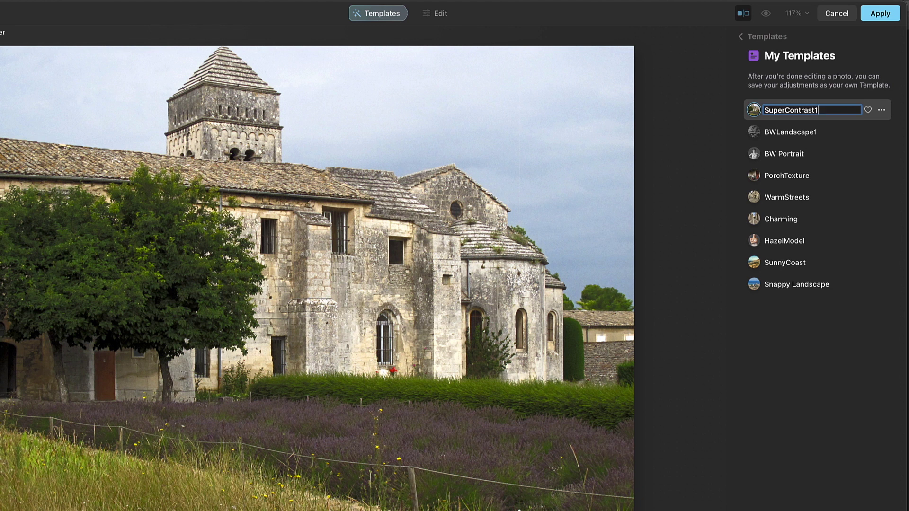
key("Return")
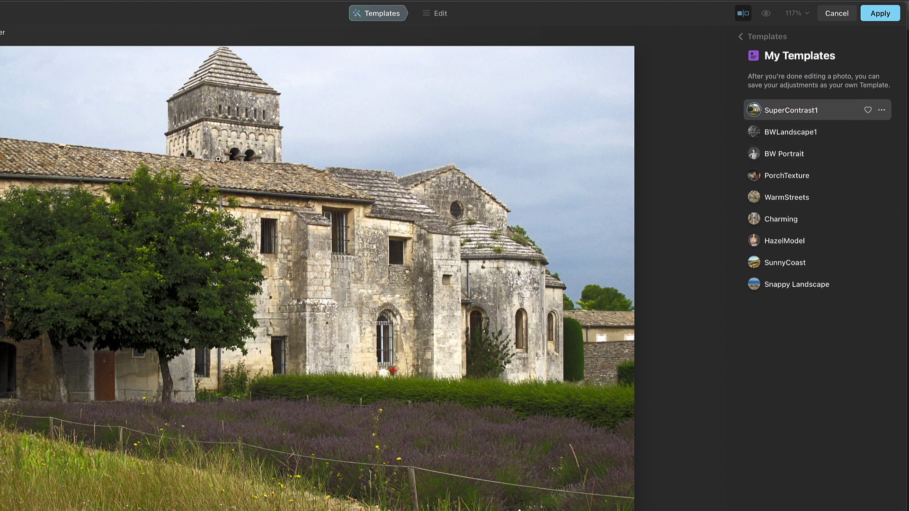
left_click(440, 14)
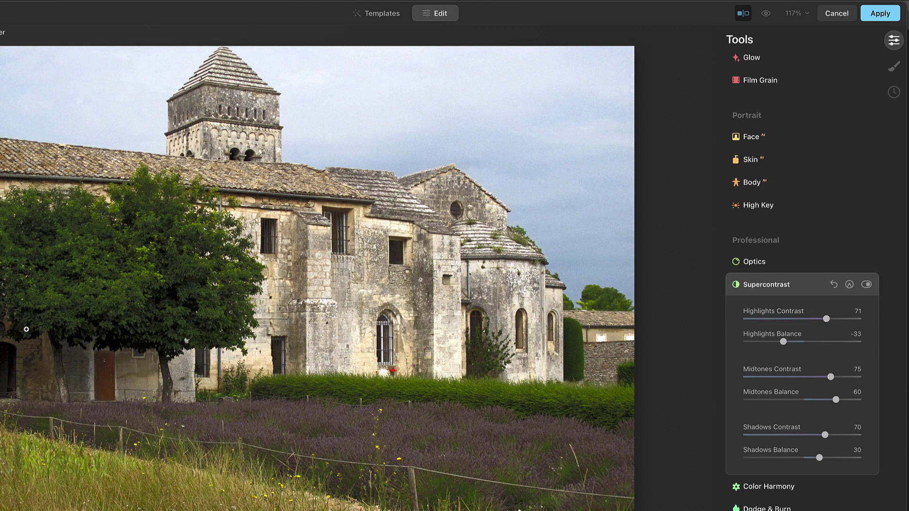
left_click_drag(819, 461, 819, 434)
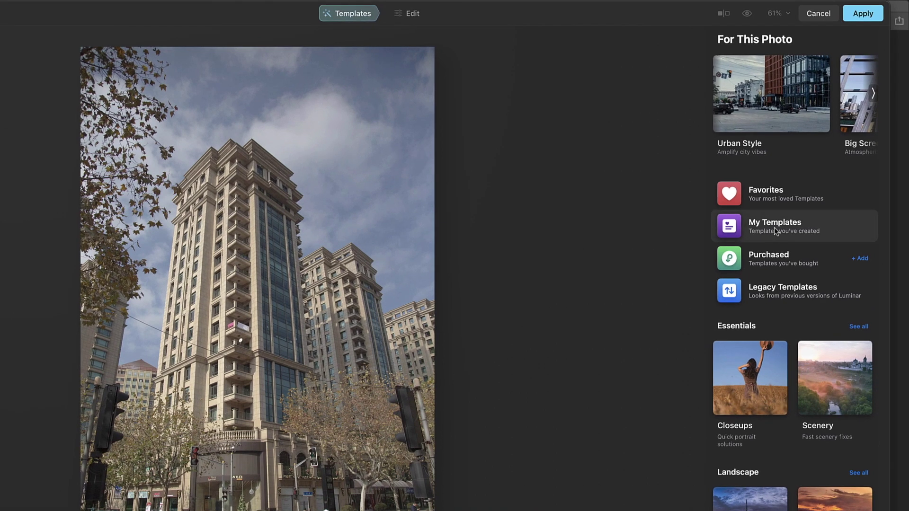
Step: Apply the SuperContrast1 template to the high-rise building photo and compare the photo before and after
left_click(775, 229)
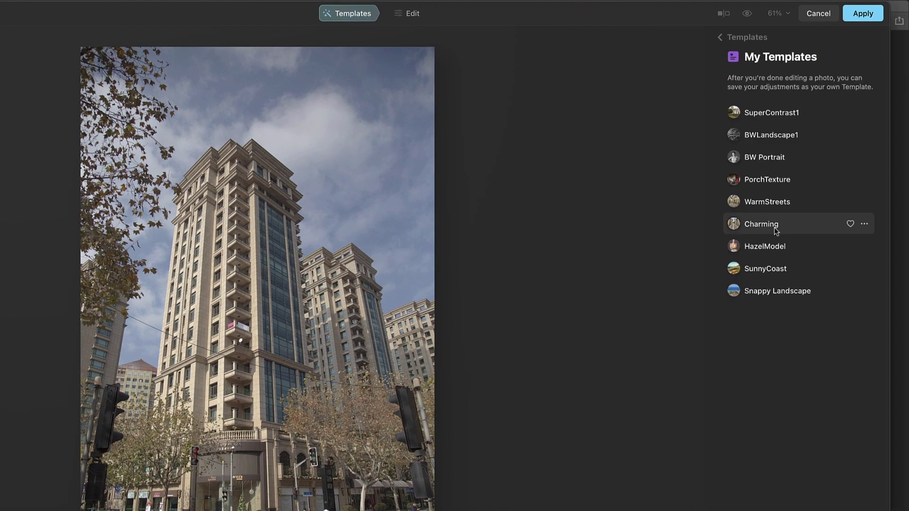
left_click(773, 112)
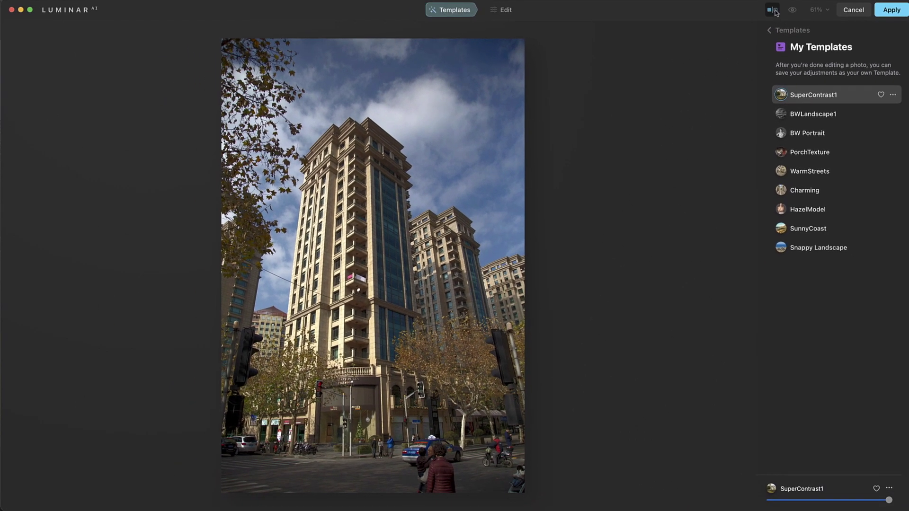
left_click(773, 10)
left_click_drag(372, 149, 232, 180)
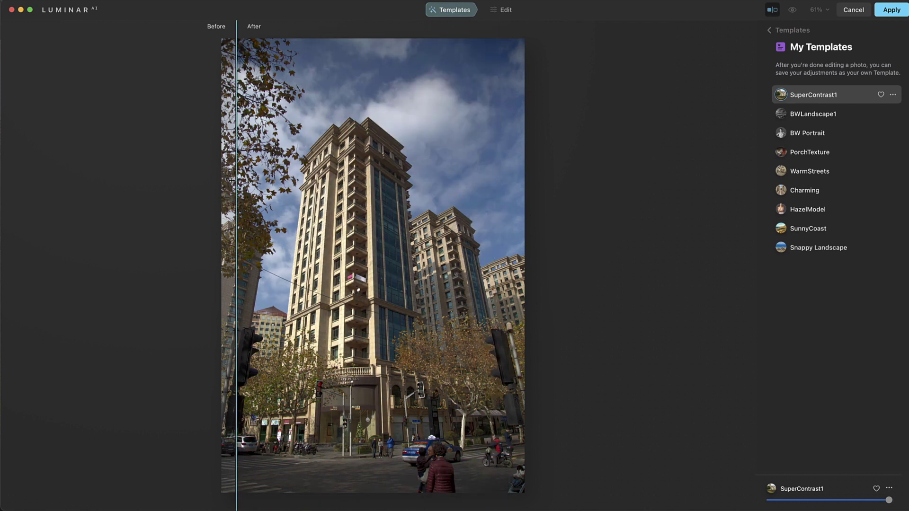
left_click(774, 12)
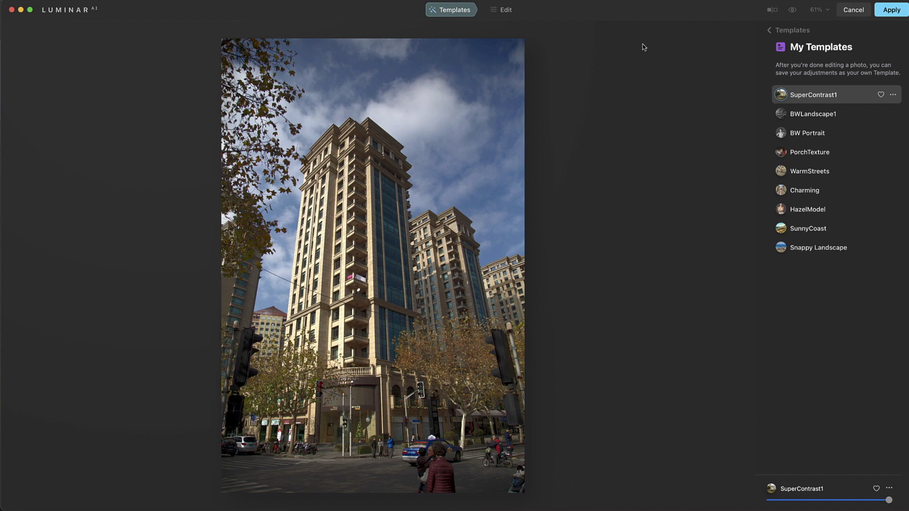
Step: In the high-rise photo's Supercontrast settings, set Highlights Contrast to 60 and Highlights Balance to -34
left_click(503, 10)
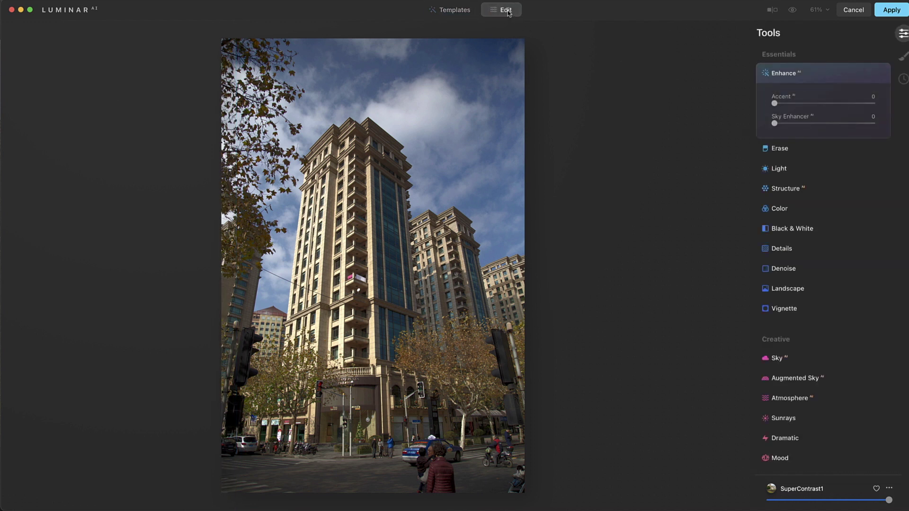
scroll(883, 389, "down", 10)
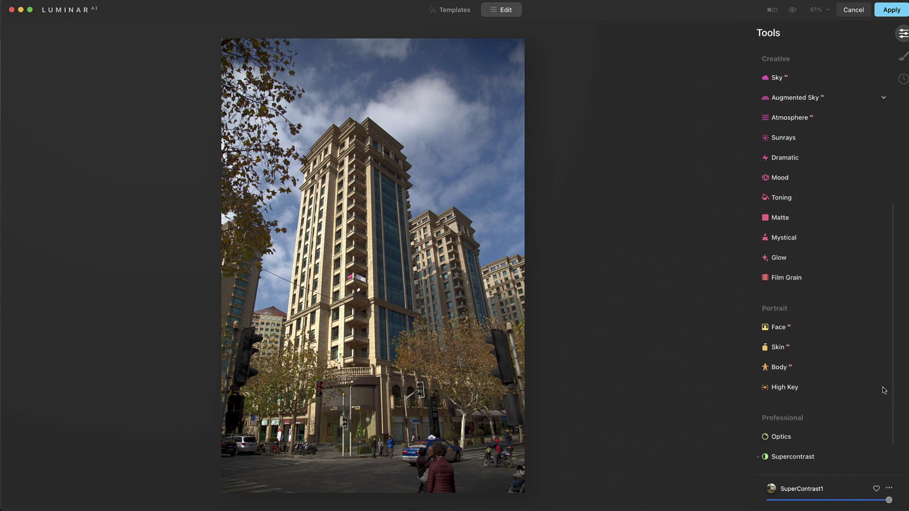
left_click(803, 405)
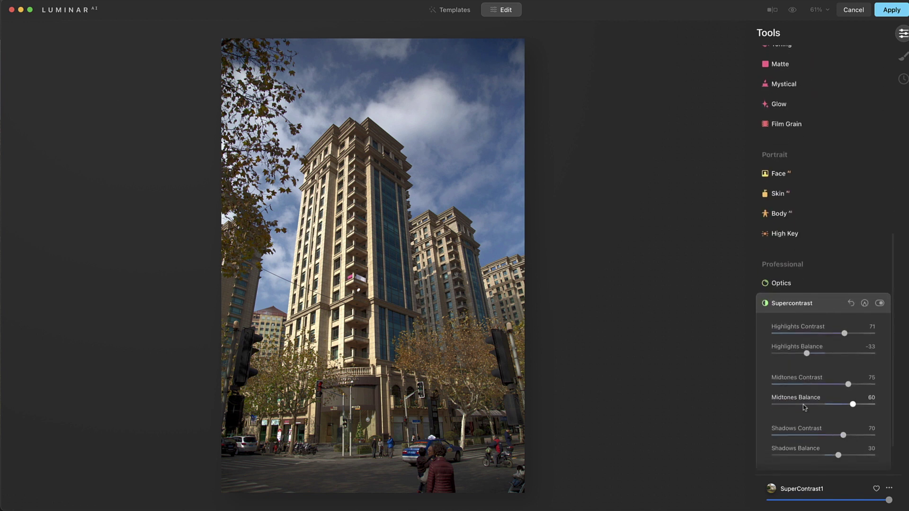
scroll(800, 392, "down", 3)
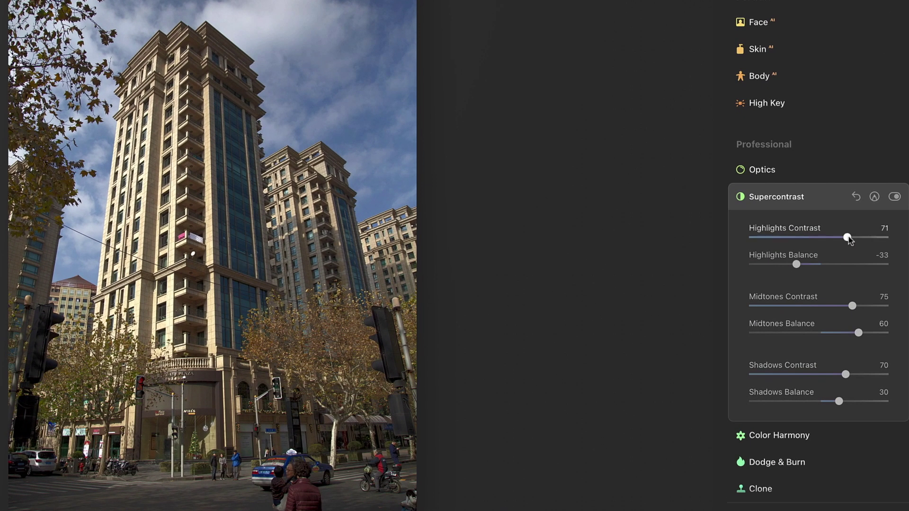
left_click_drag(849, 240, 834, 241)
mouse_move(796, 263)
left_mouse_down()
mouse_move(768, 265)
mouse_move(882, 268)
mouse_move(783, 265)
left_mouse_up()
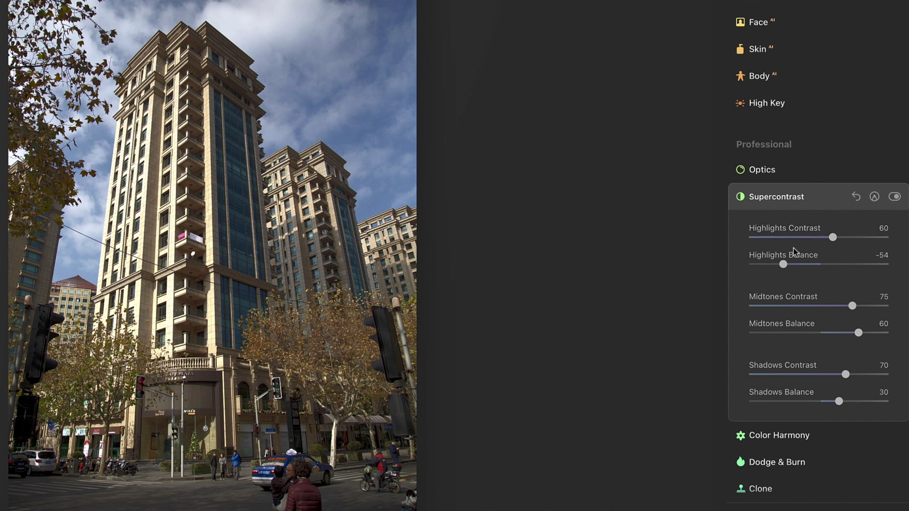
mouse_move(782, 264)
left_mouse_down()
mouse_move(766, 264)
mouse_move(832, 265)
mouse_move(863, 276)
mouse_move(800, 274)
mouse_move(866, 278)
mouse_move(789, 269)
mouse_move(859, 269)
mouse_move(796, 266)
left_mouse_up()
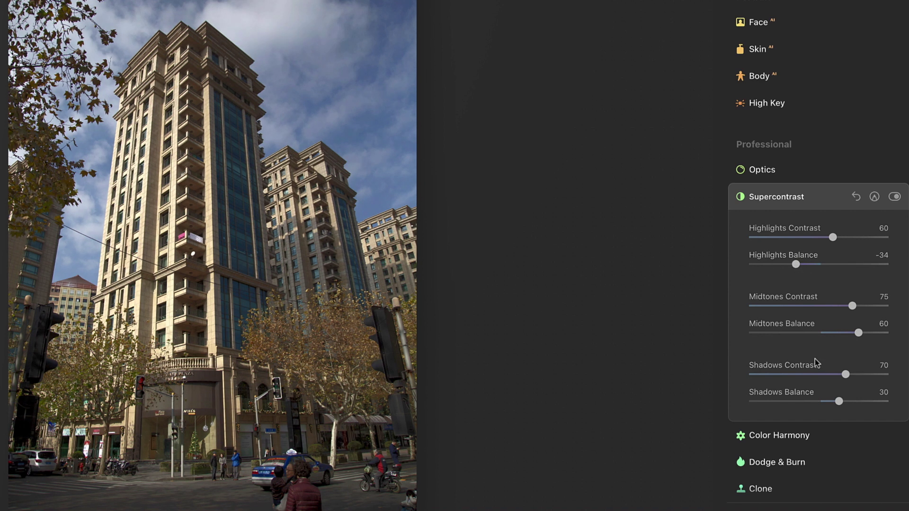
Step: Set Midtones Contrast to 60 with Balance 38, and Shadows Contrast to 62 with Balance 20 while checking for clipping
left_click_drag(853, 308, 843, 336)
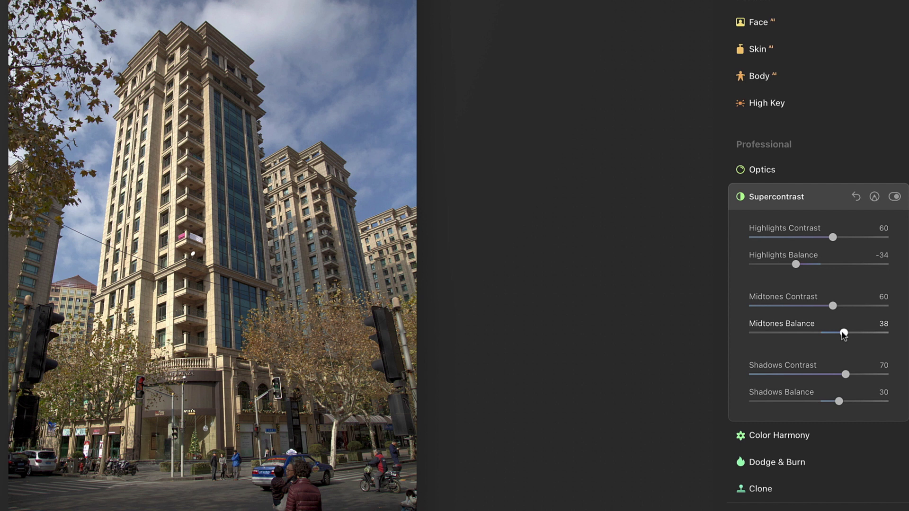
key("slash")
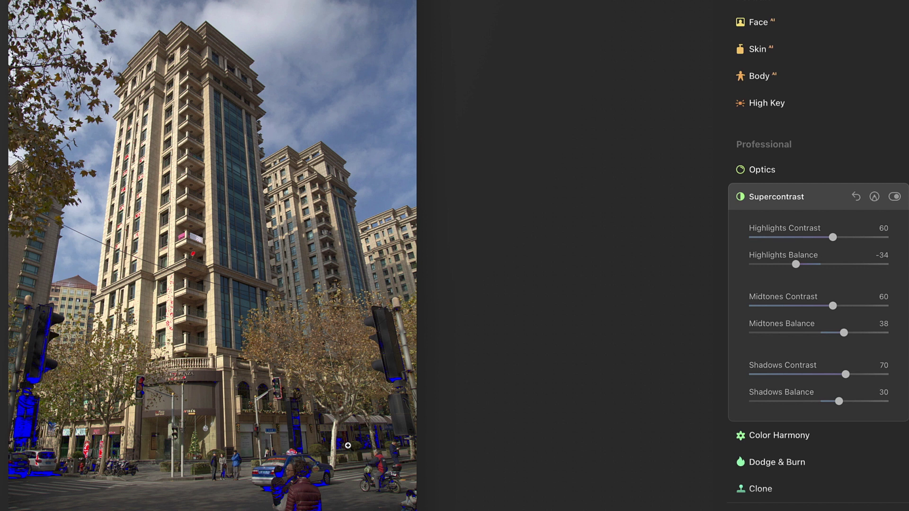
left_click_drag(846, 375, 832, 403)
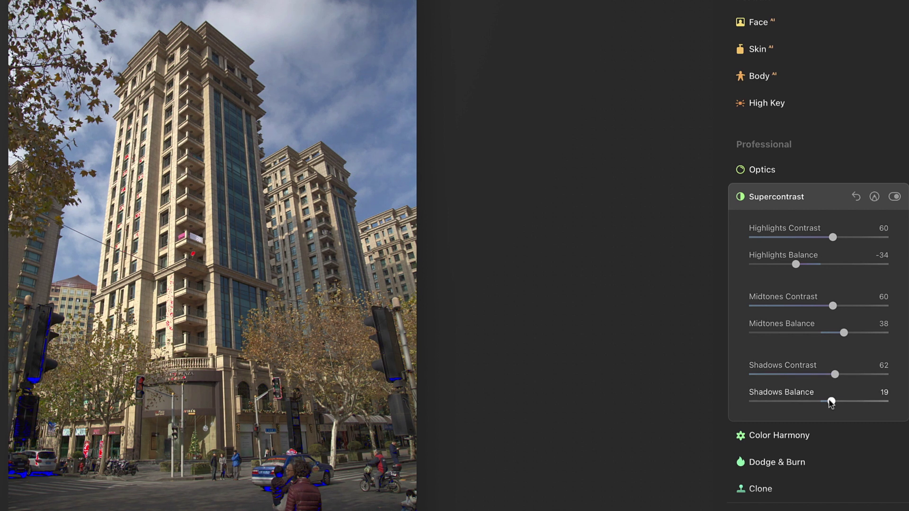
left_click_drag(831, 401, 832, 401)
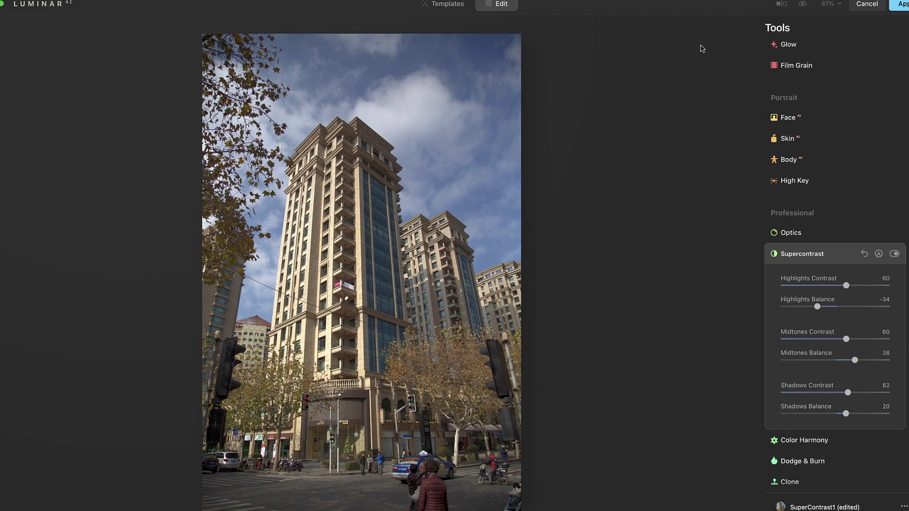
Step: Compare the whole high-rise photo before and after the Supercontrast adjustments using the split view
left_click(781, 4)
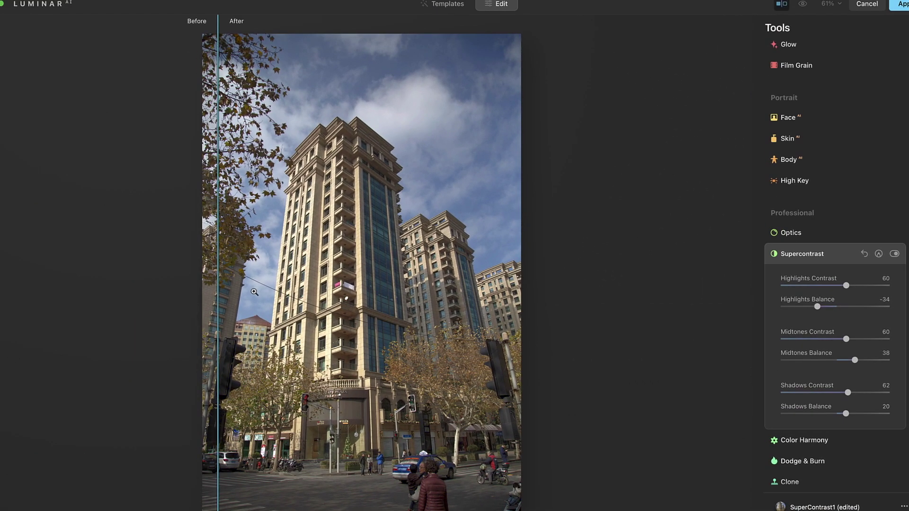
left_click_drag(219, 291, 191, 312)
mouse_move(217, 314)
left_mouse_down()
mouse_move(541, 331)
mouse_move(209, 320)
left_mouse_up()
left_click_drag(218, 299, 561, 330)
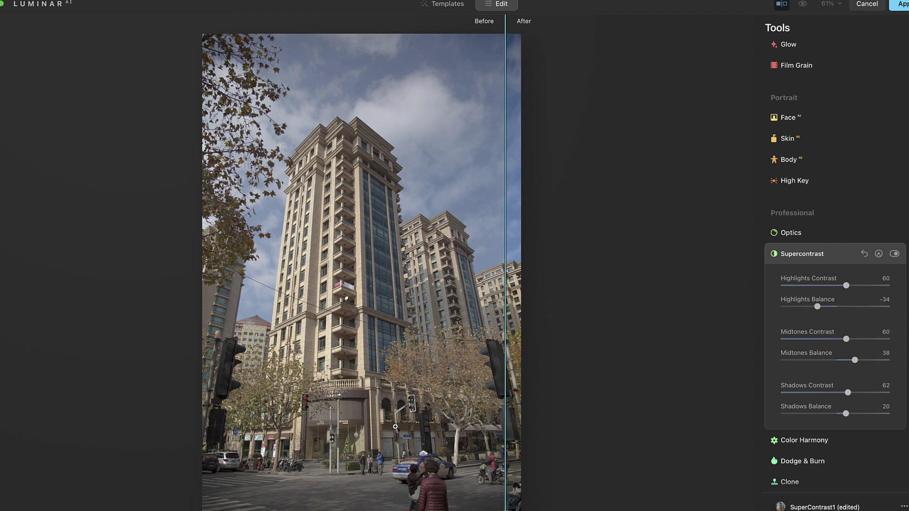
left_click_drag(506, 421, 164, 427)
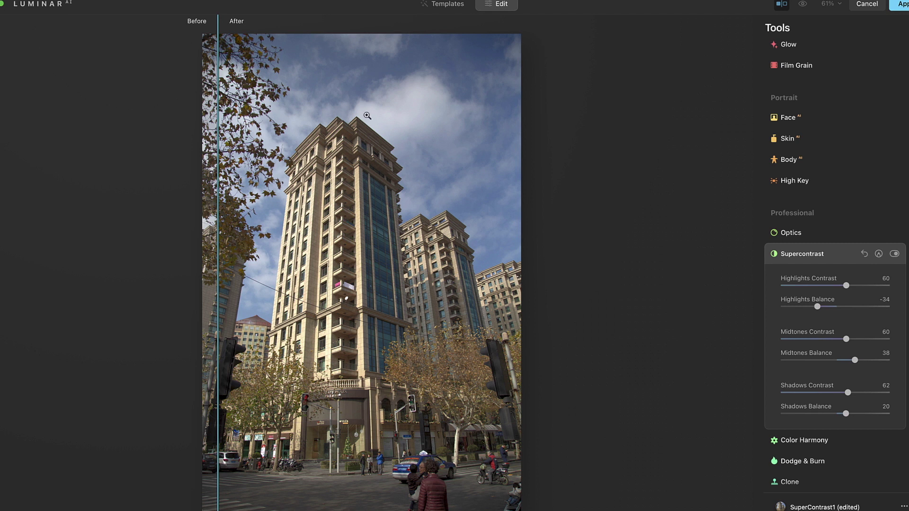
mouse_move(218, 250)
left_mouse_down()
mouse_move(421, 252)
mouse_move(215, 262)
left_mouse_up()
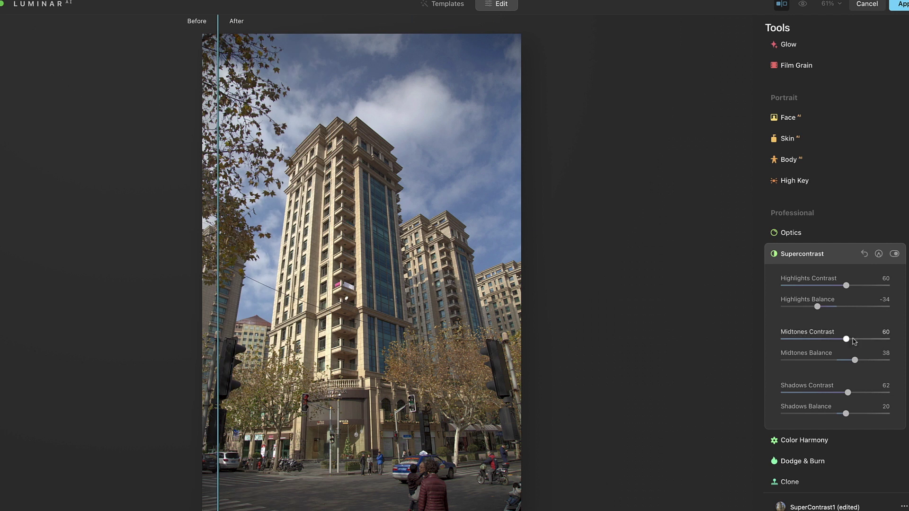